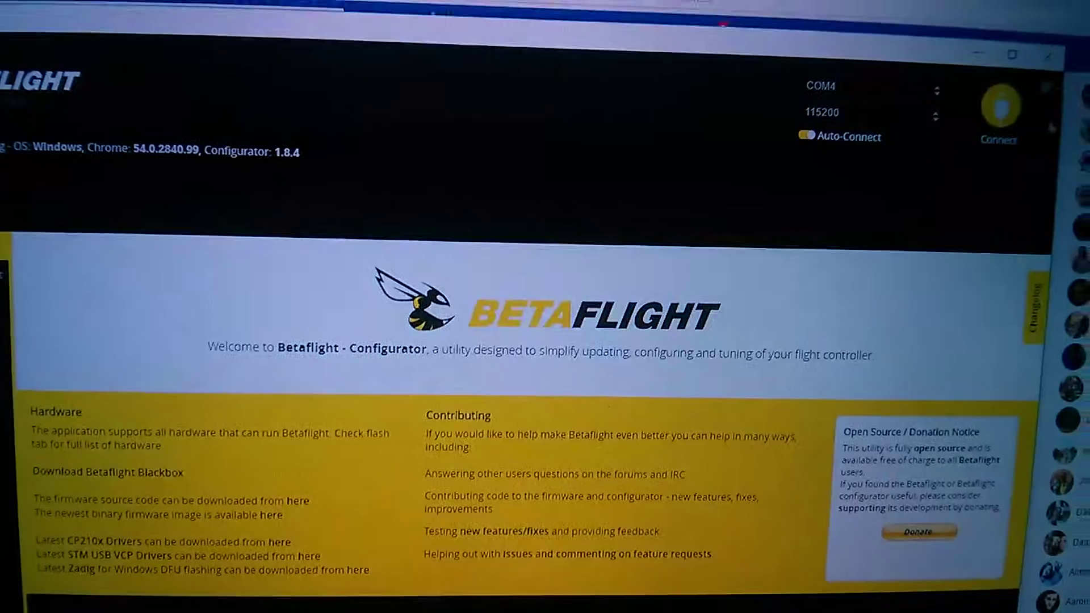
- Connect to the flight controller and enable motor control, confirming propellers are removed
{"action": "left_click", "coordinate": [995, 134]}
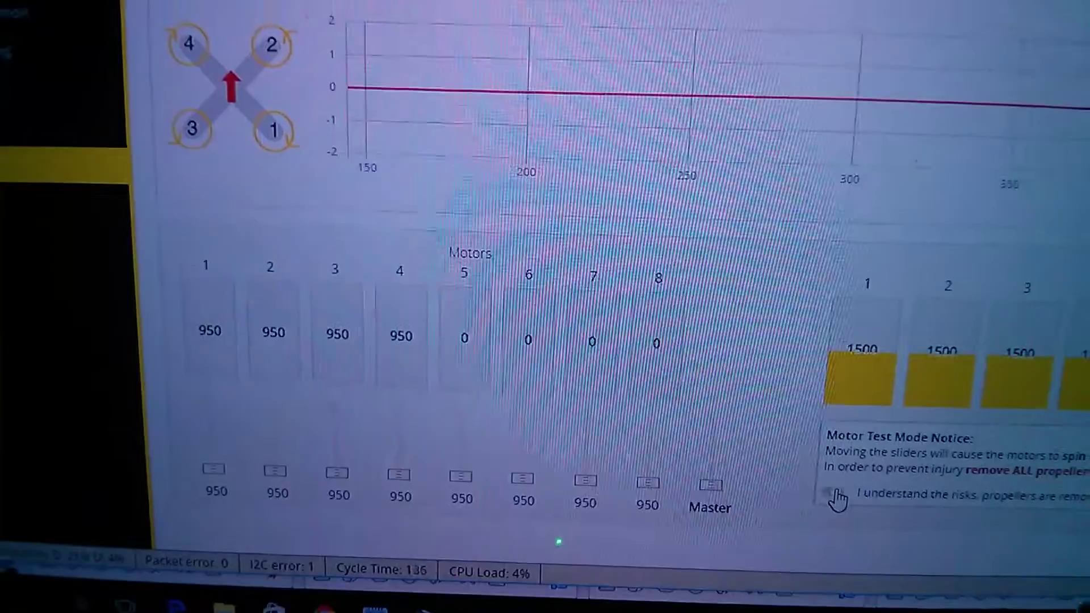
{"action": "left_click", "coordinate": [846, 474]}
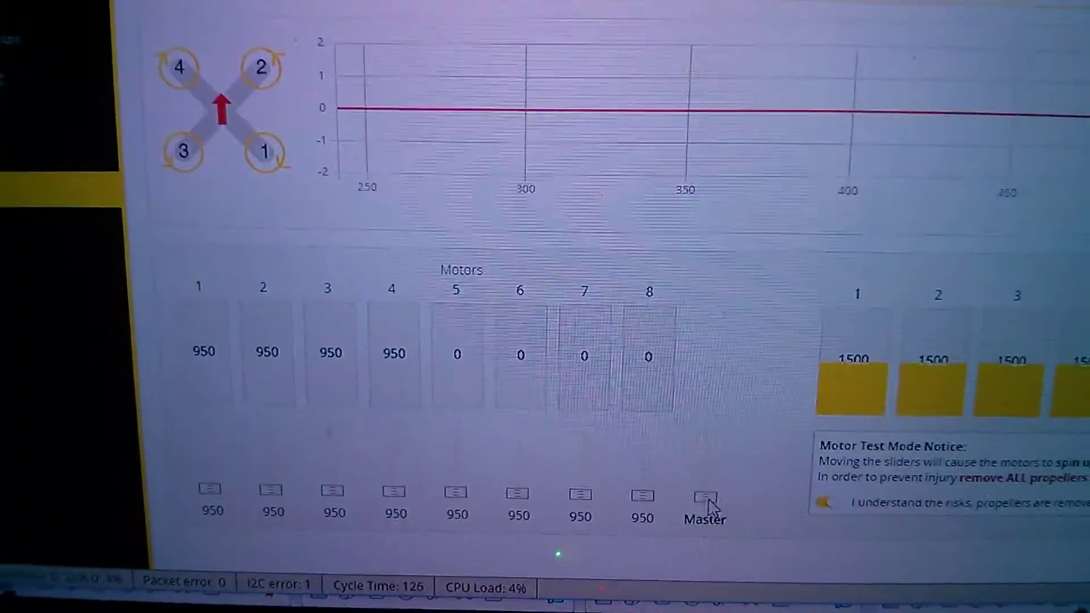
- Raise motors 1–4 to full 2000 throttle with the Master slider, then drop them back to 950
{"action": "left_click_drag", "start_coordinate": [719, 439], "coordinate": [681, 374]}
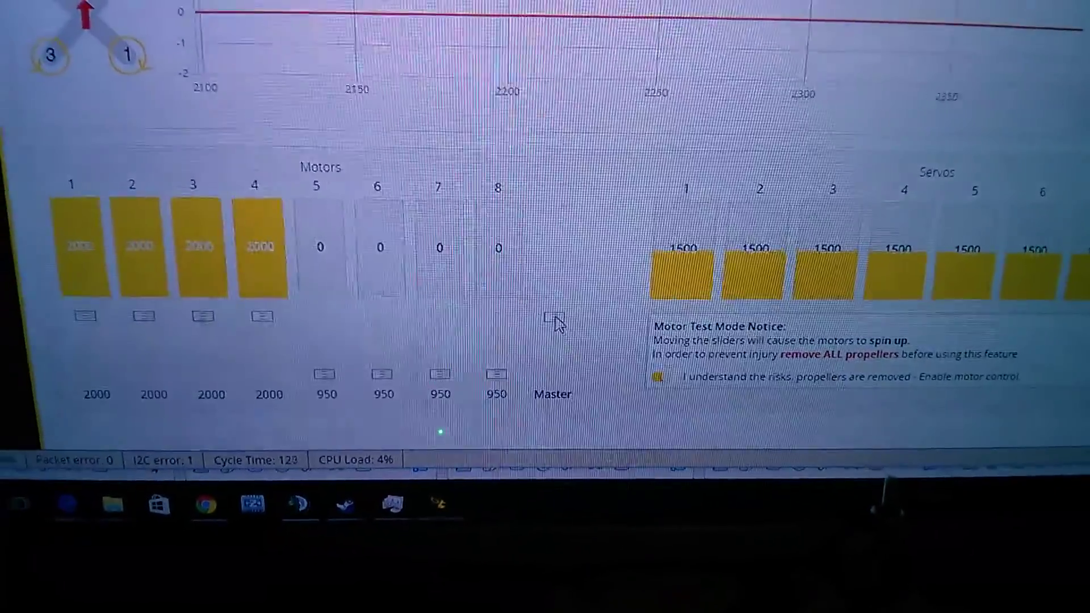
{"action": "left_click_drag", "start_coordinate": [555, 322], "coordinate": [511, 426]}
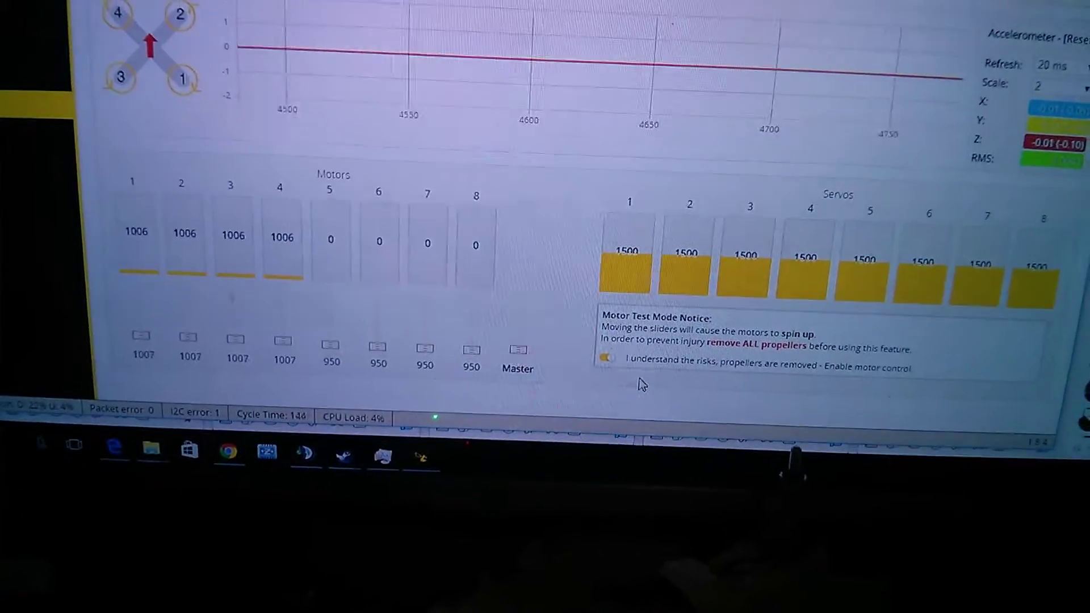
- Nudge motors 1–4 up slightly toward 1024 with the Master slider
{"action": "key", "text": "Up"}
{"action": "key", "text": "Up"}
{"action": "key", "text": "Up"}
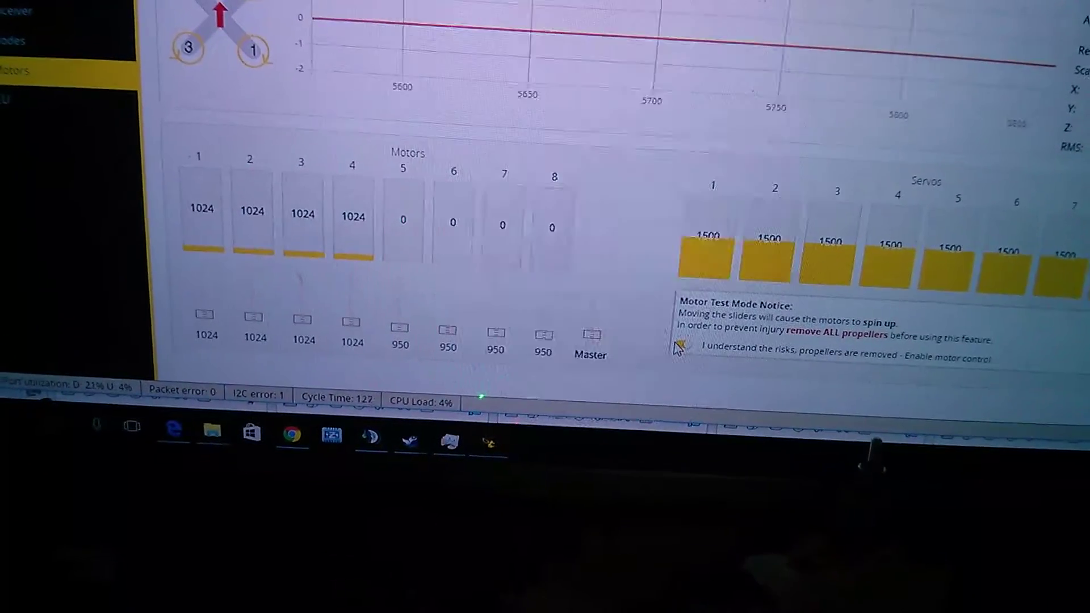
- Switch off motor testing so all motors return to 950
{"action": "left_click", "coordinate": [677, 369]}
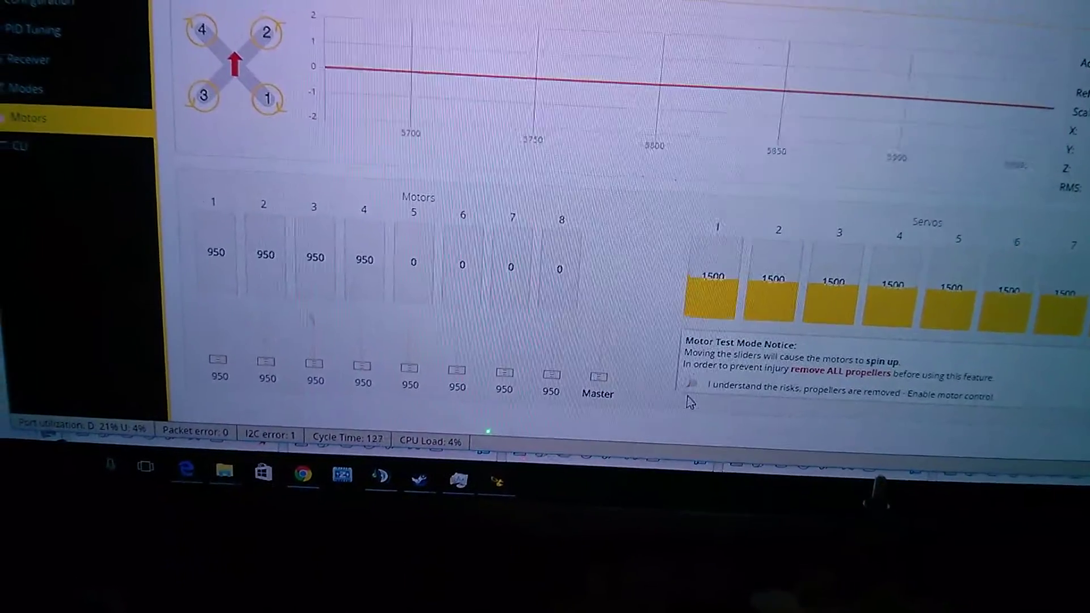